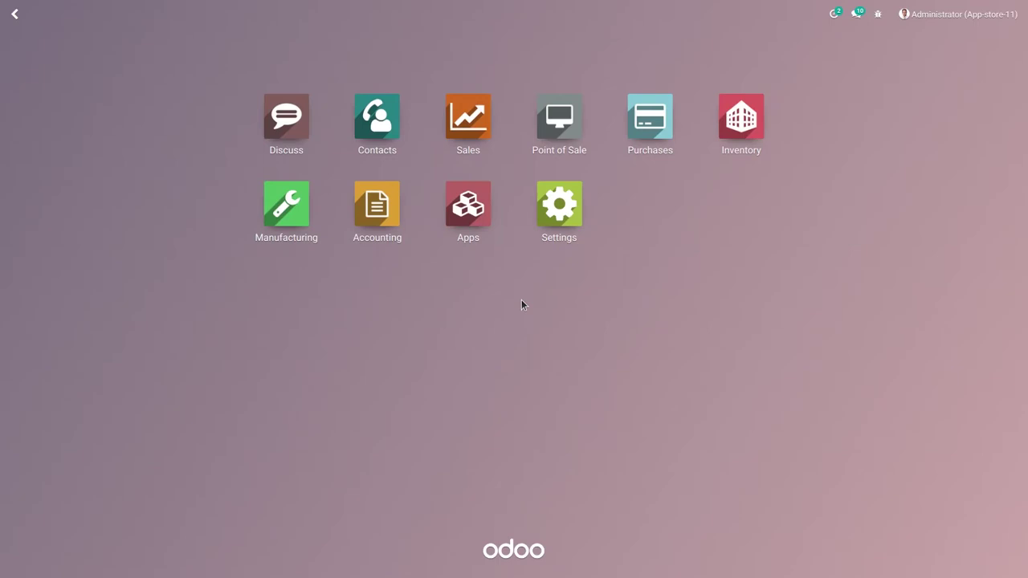
Open the Sales app to show the Quotations list of 33 orders.
click(476, 130)
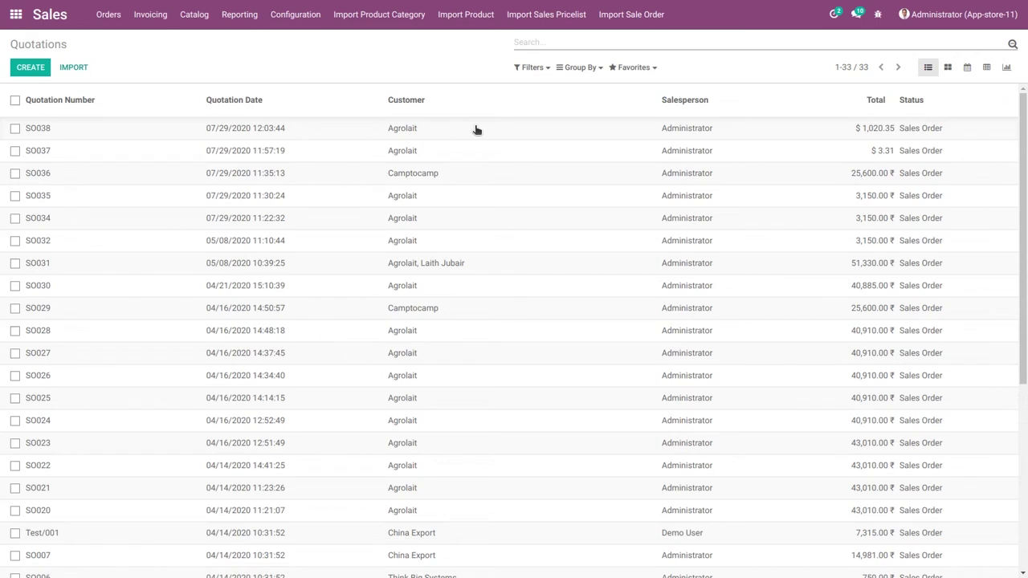
Start Import Sales Pricelist with CSV File format and bring up the file browser.
click(517, 21)
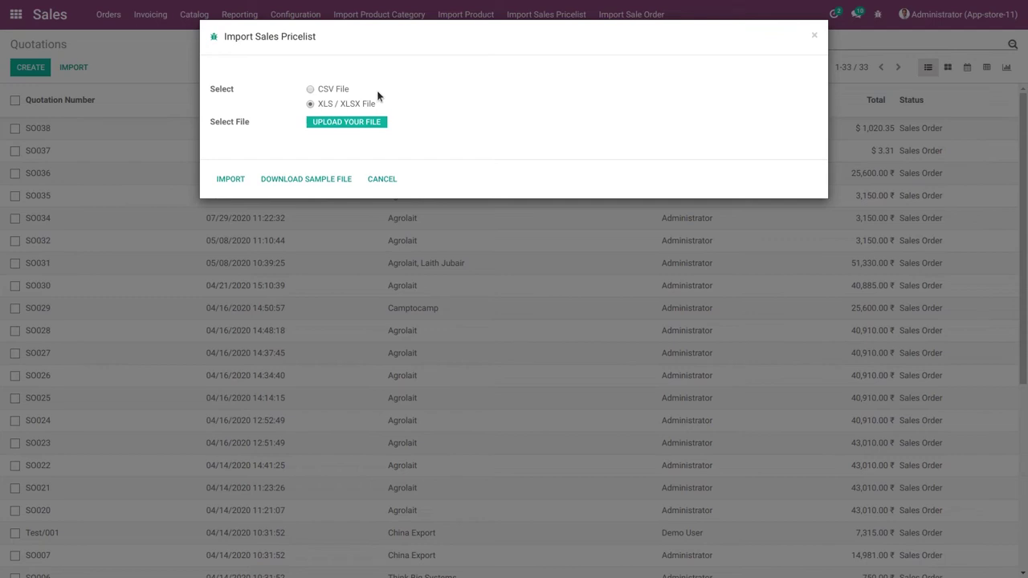
click(310, 89)
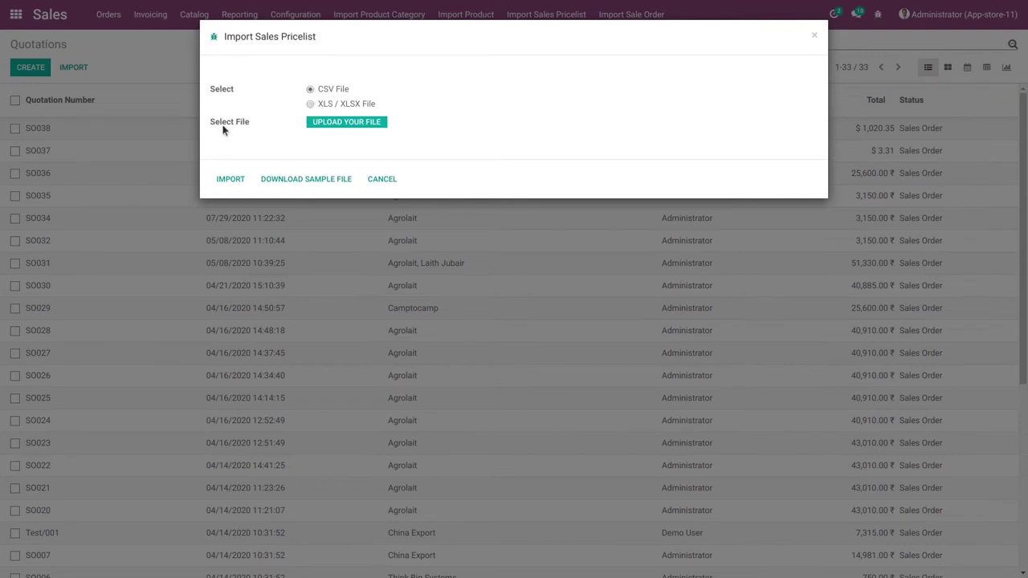
click(347, 122)
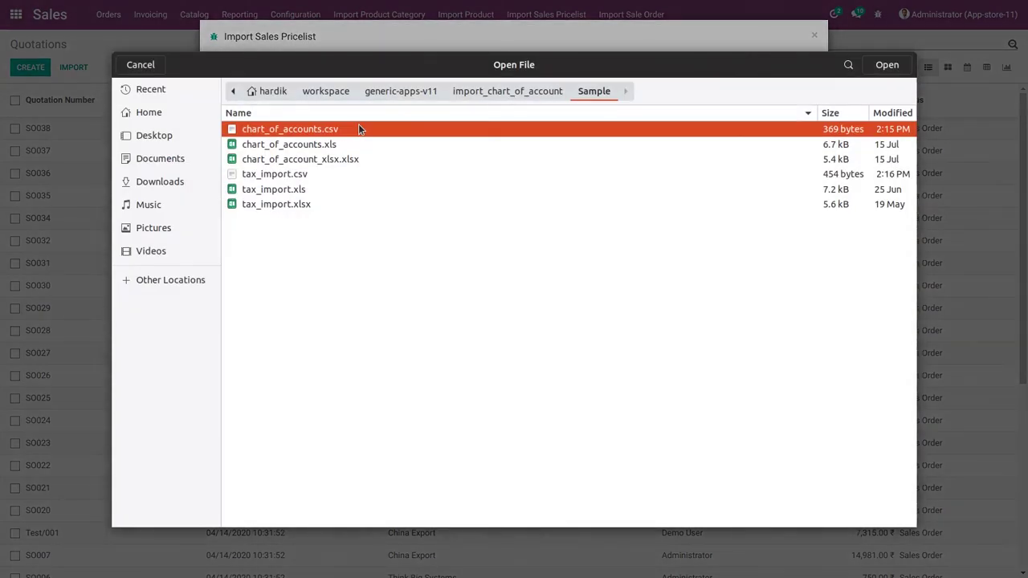
Attach sale_pricelist.csv from generic-apps-v11 > import_pricelist > Sample.
click(382, 90)
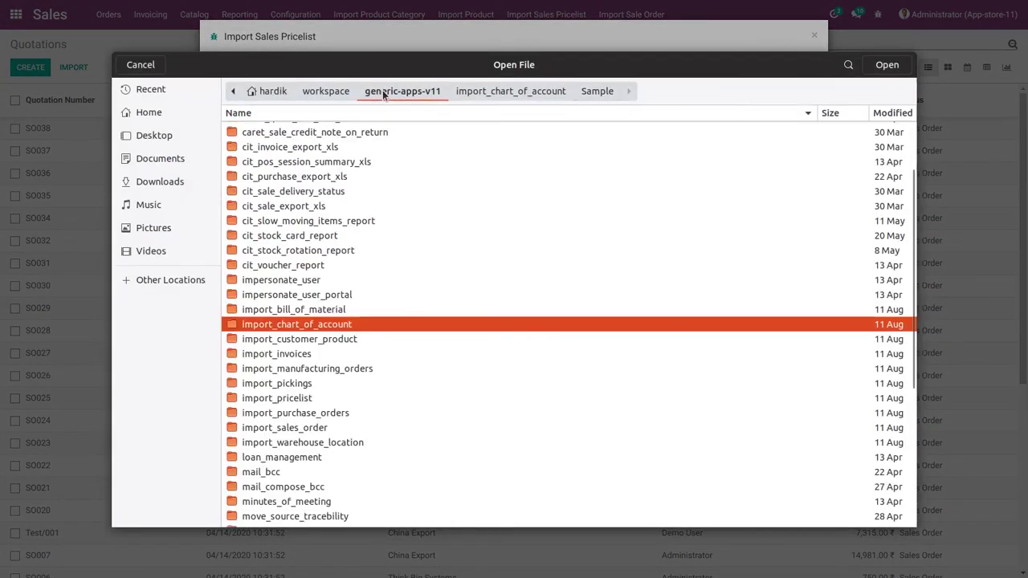
double_click(298, 399)
double_click(271, 175)
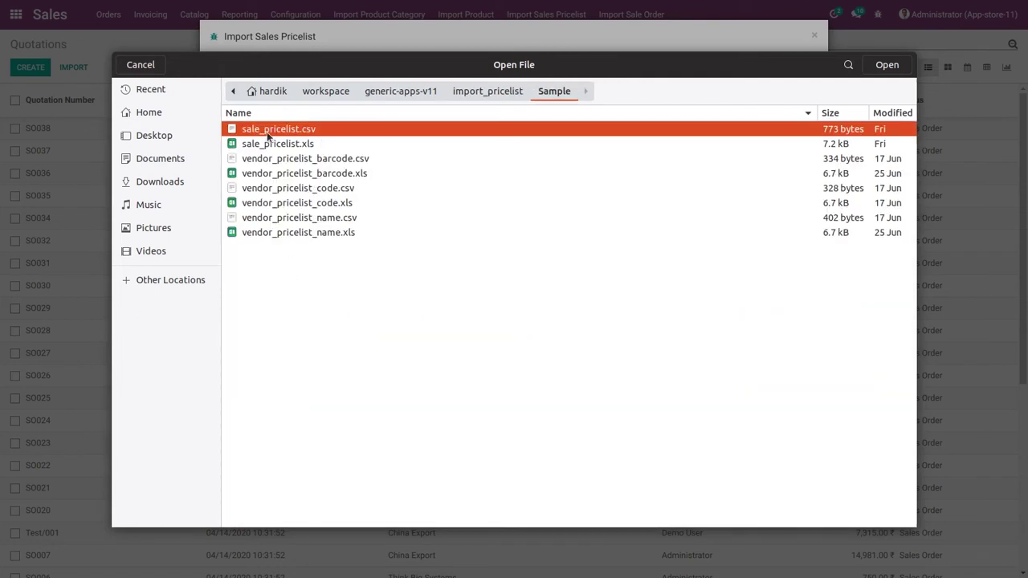
double_click(314, 129)
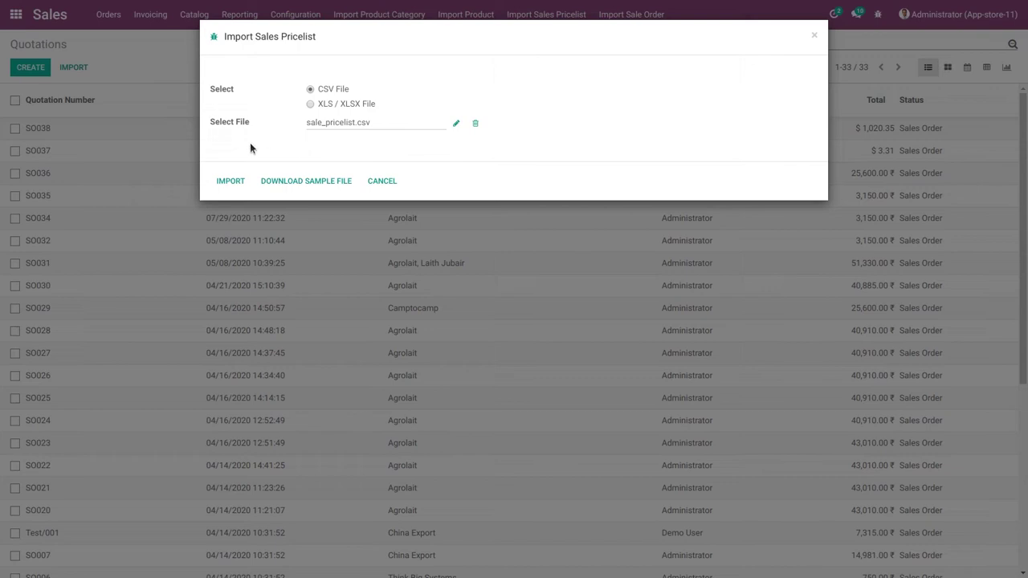
Import sale_pricelist.csv, then open the Catalog menu.
click(221, 181)
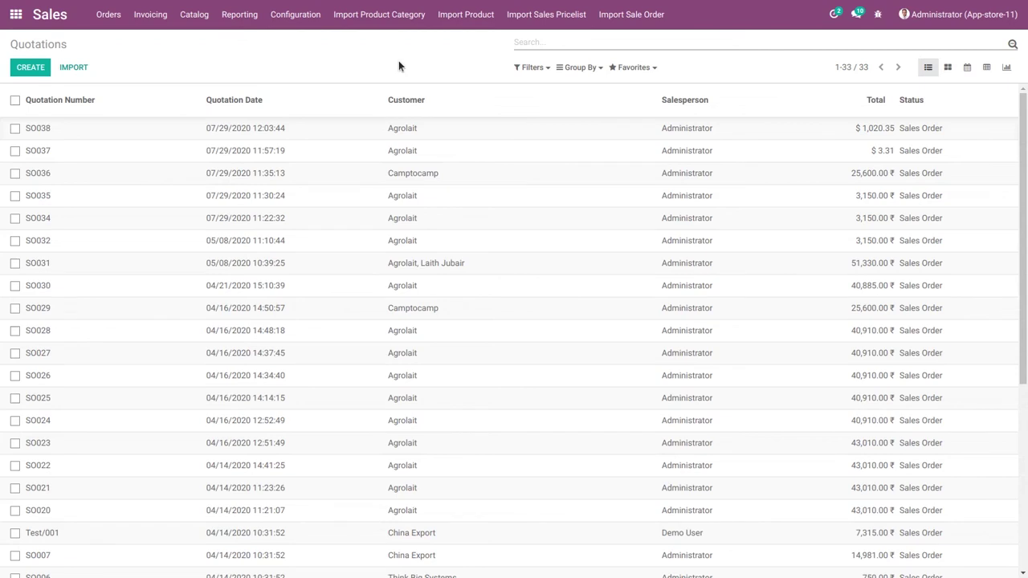
click(206, 24)
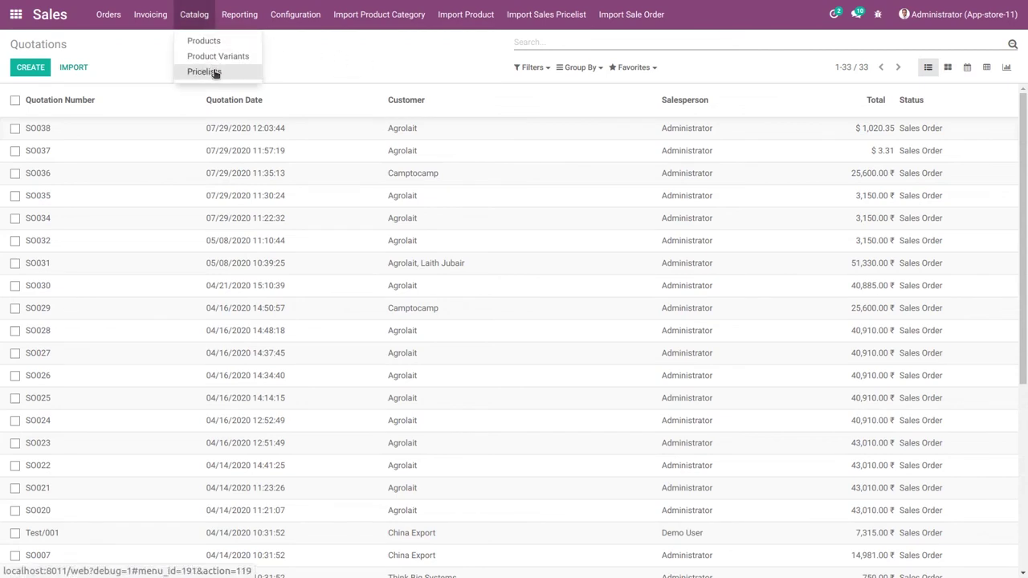
Review the International, Delta PC and ASUSTeK pricelists, then return to the eight-pricelist list and home.
click(204, 71)
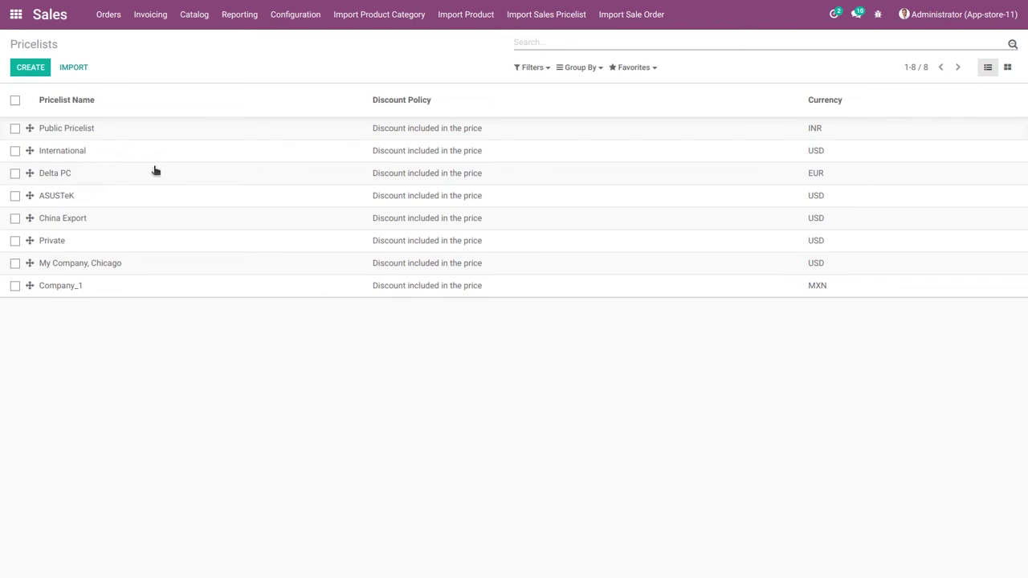
click(201, 158)
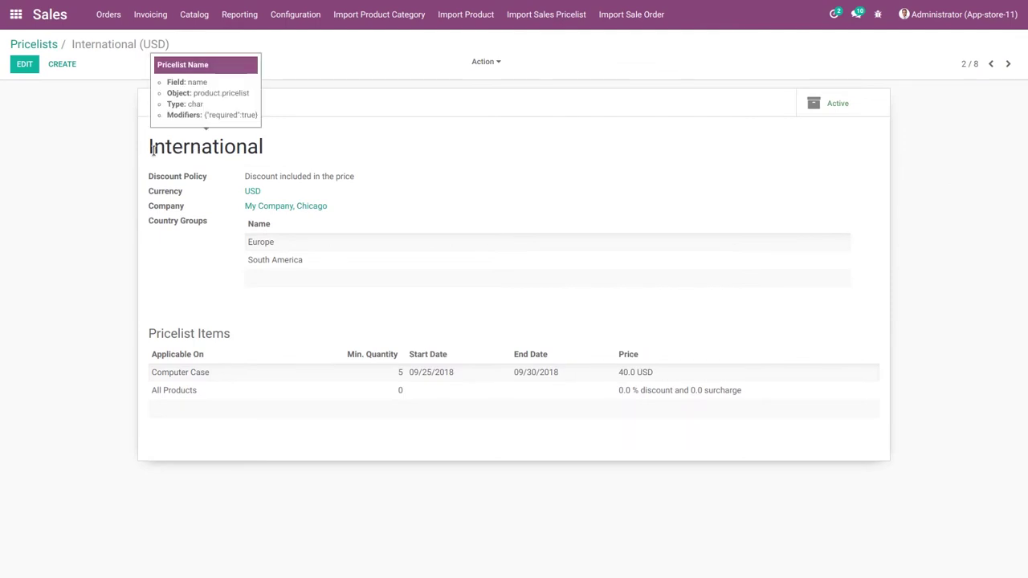
drag(152, 150, 260, 166)
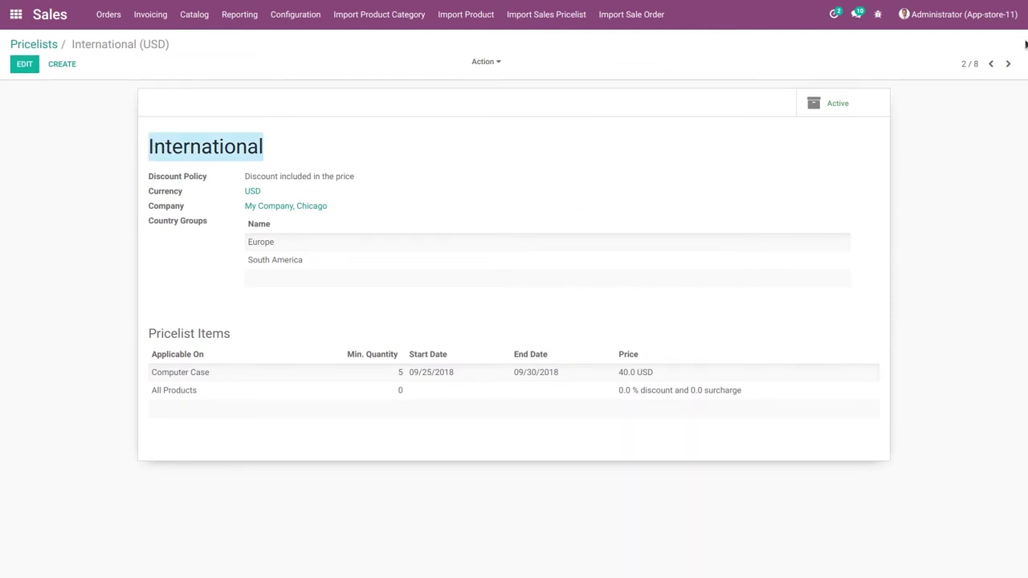
click(1009, 65)
drag(149, 143, 291, 183)
click(1008, 66)
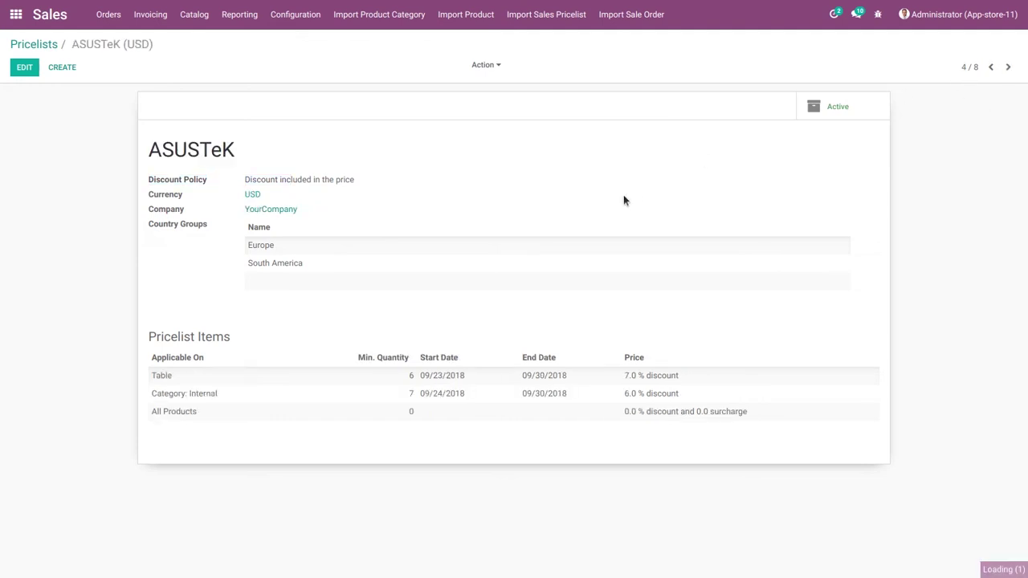
drag(148, 151, 295, 157)
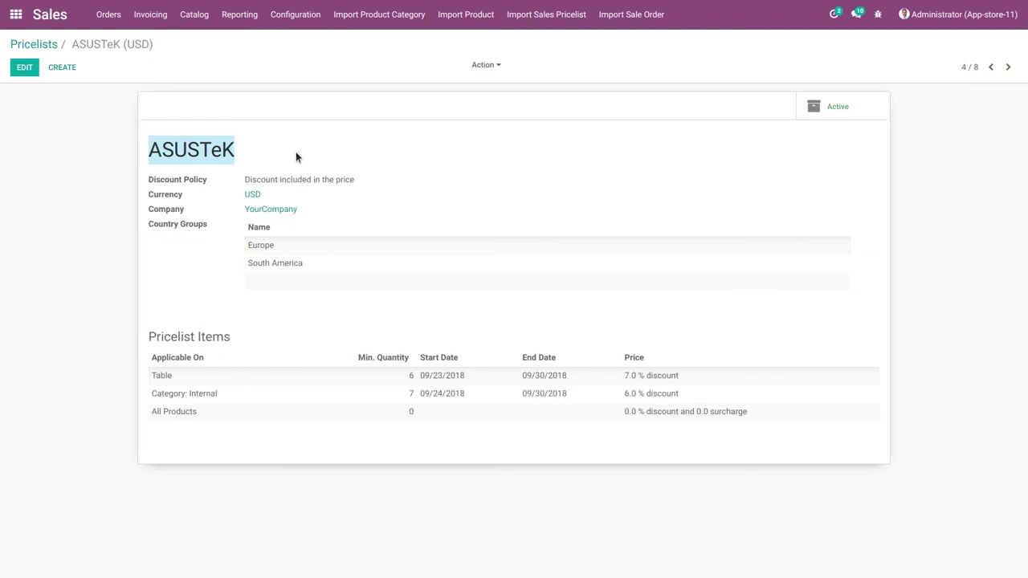
click(36, 45)
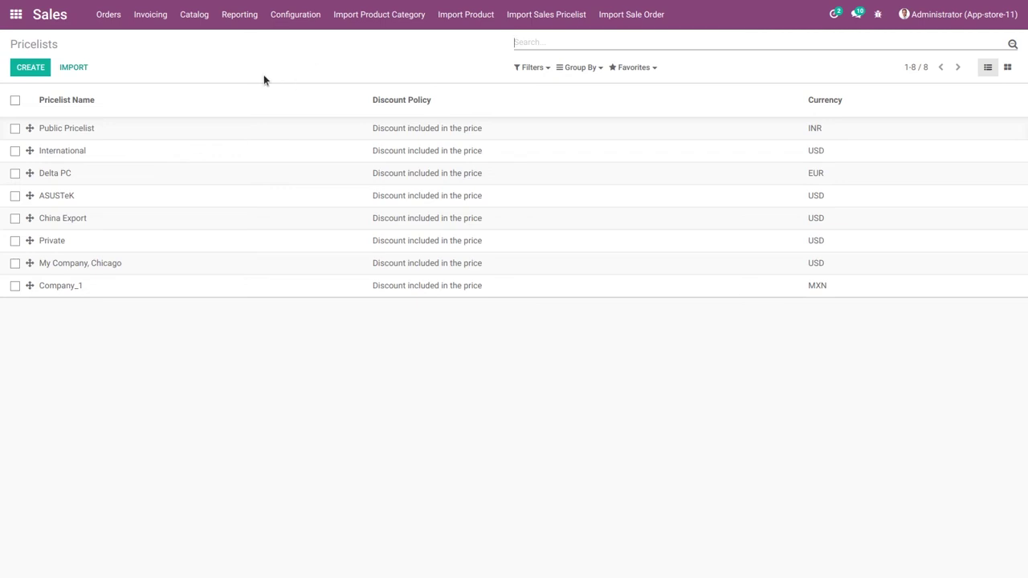
click(16, 15)
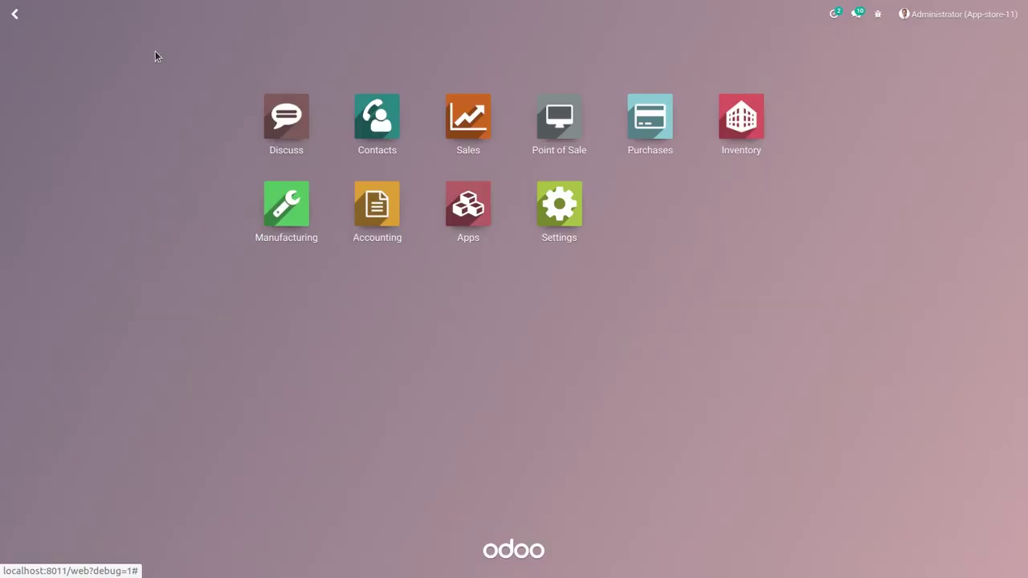
Open Purchases and launch Import Vendor Pricelist from the Requests for Quotation list.
click(655, 133)
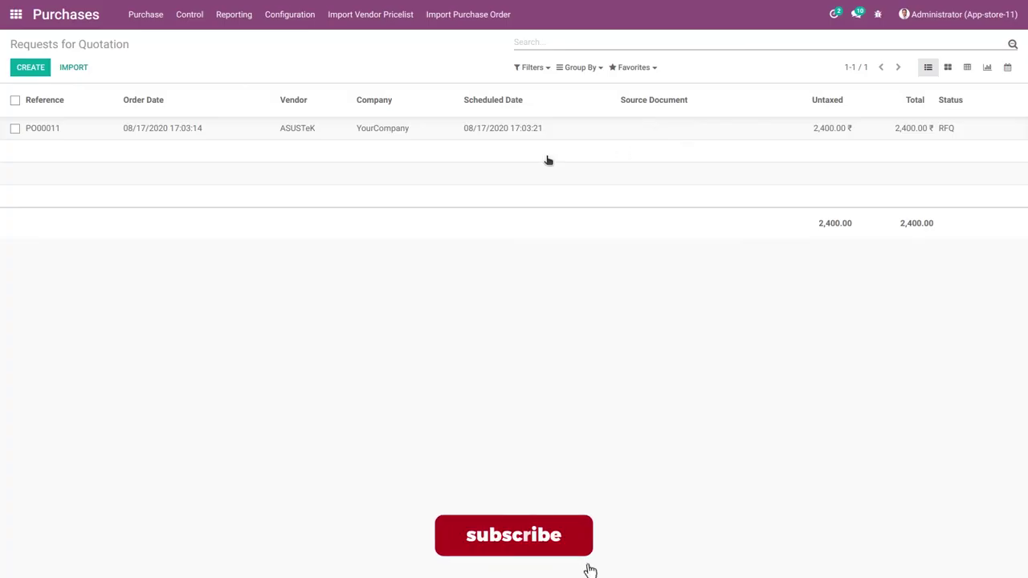
click(366, 24)
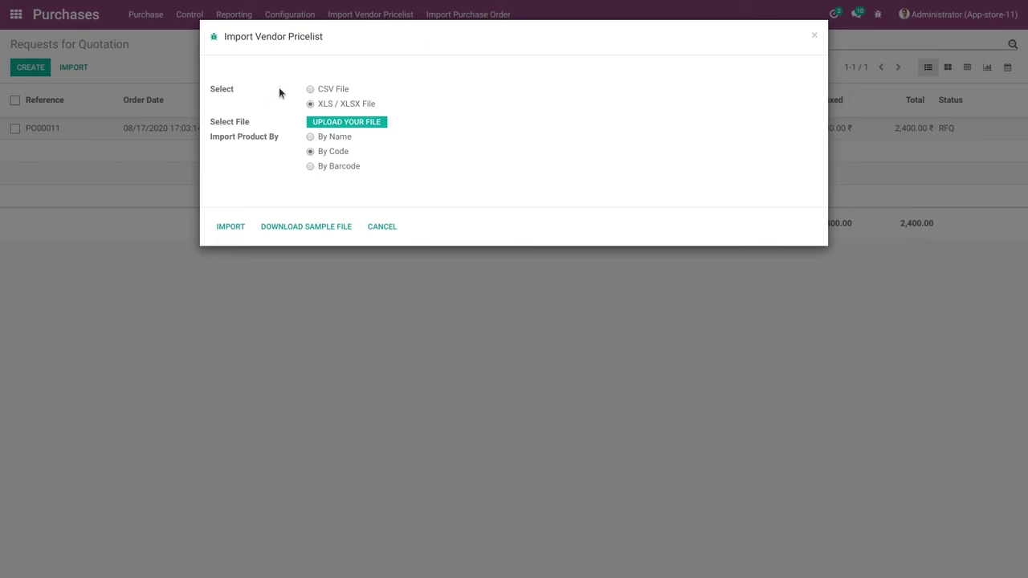
Set the vendor import to CSV File matched By Code and attach vendor_pricelist_code.csv.
click(309, 90)
click(310, 104)
click(310, 90)
click(334, 125)
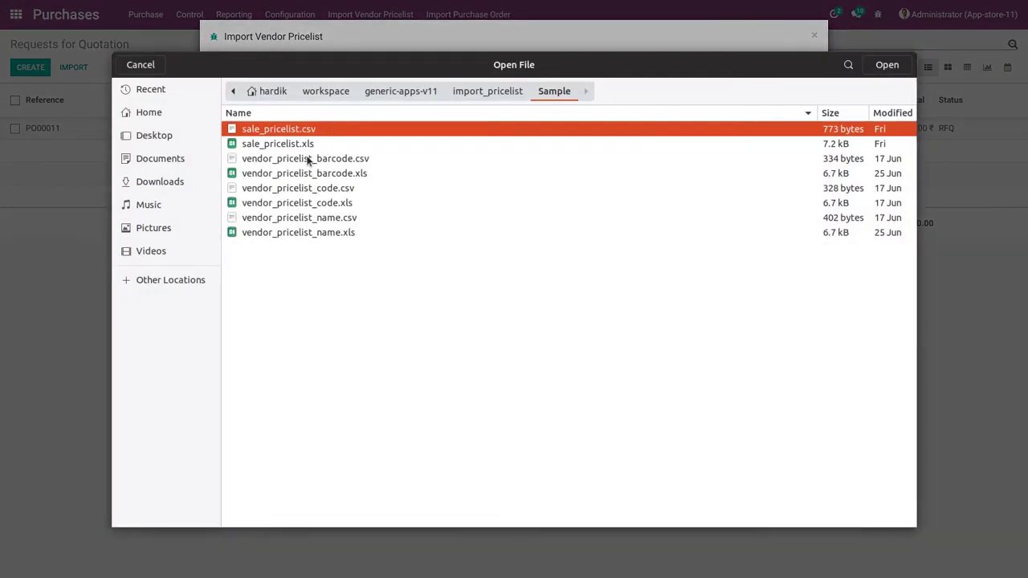
double_click(351, 188)
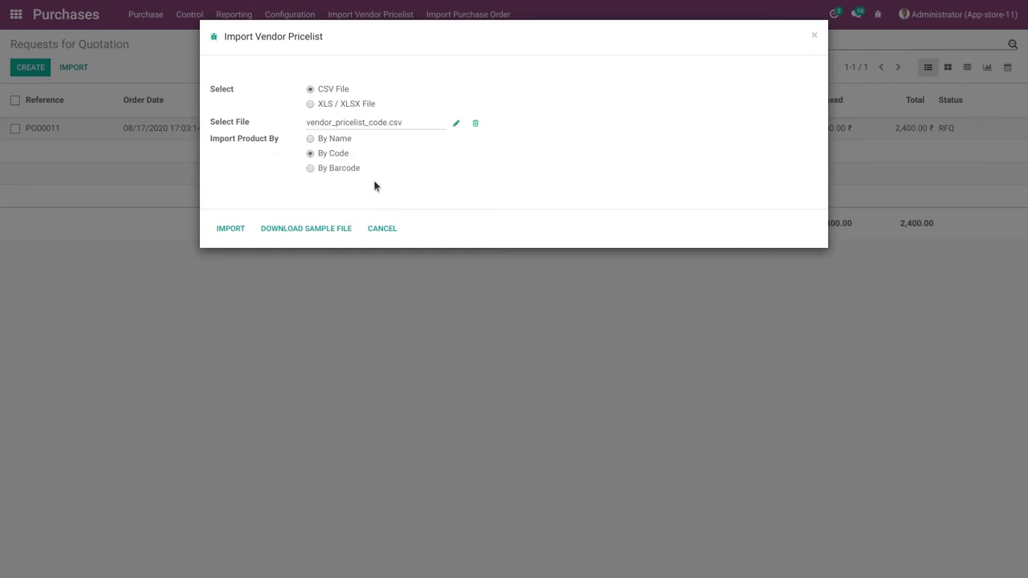
Import vendor_pricelist_code.csv, then look through the Control and Purchase menus.
click(220, 228)
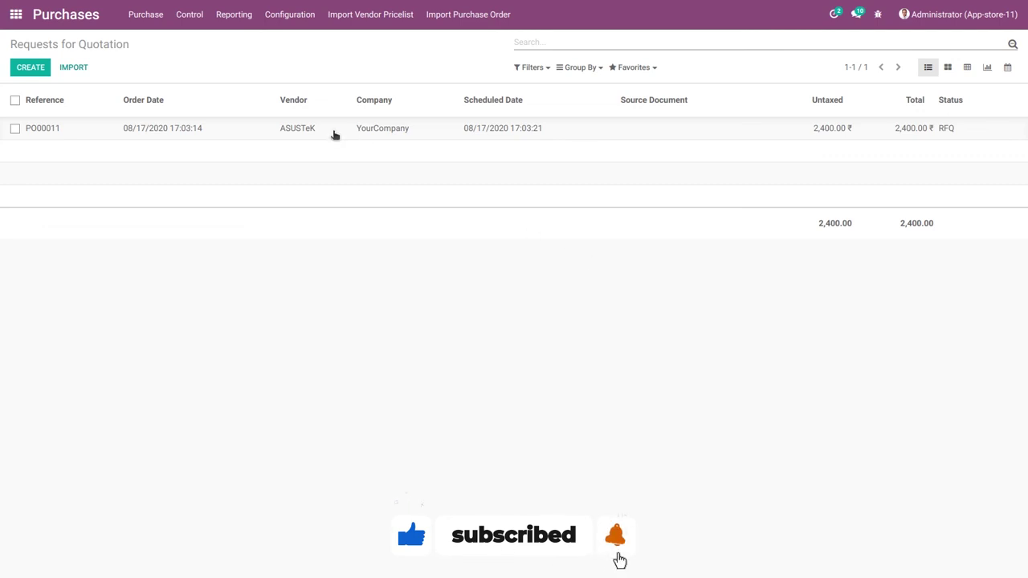
click(191, 19)
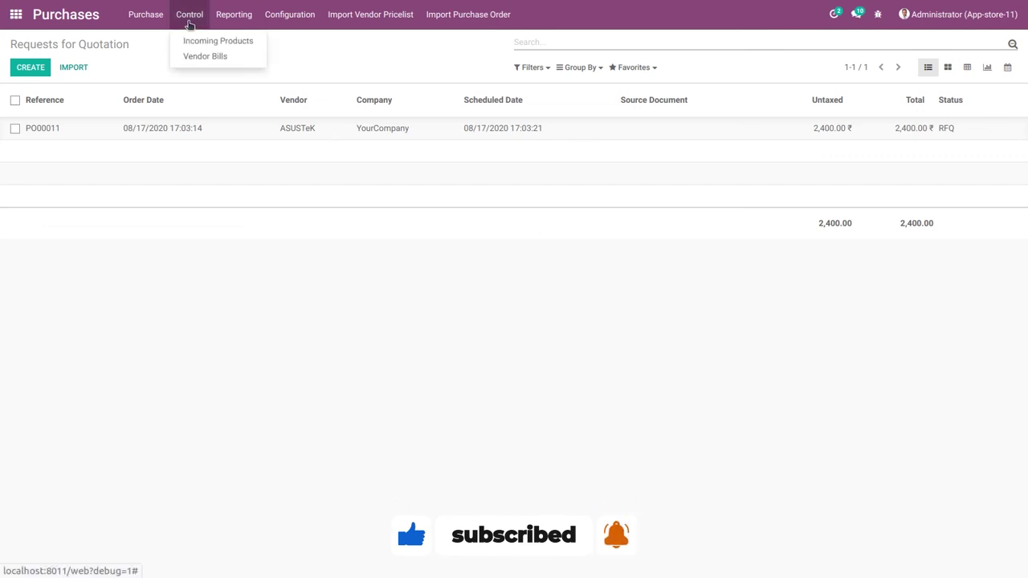
click(145, 15)
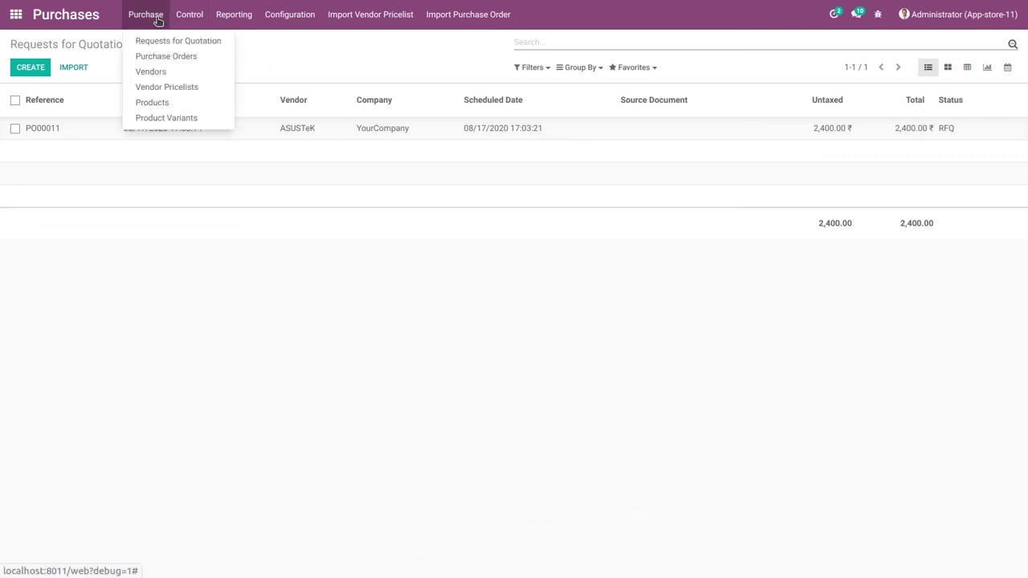
Check the Delta PC, China Export and ASUSTeK vendor entries, then return to all 32 records.
click(176, 94)
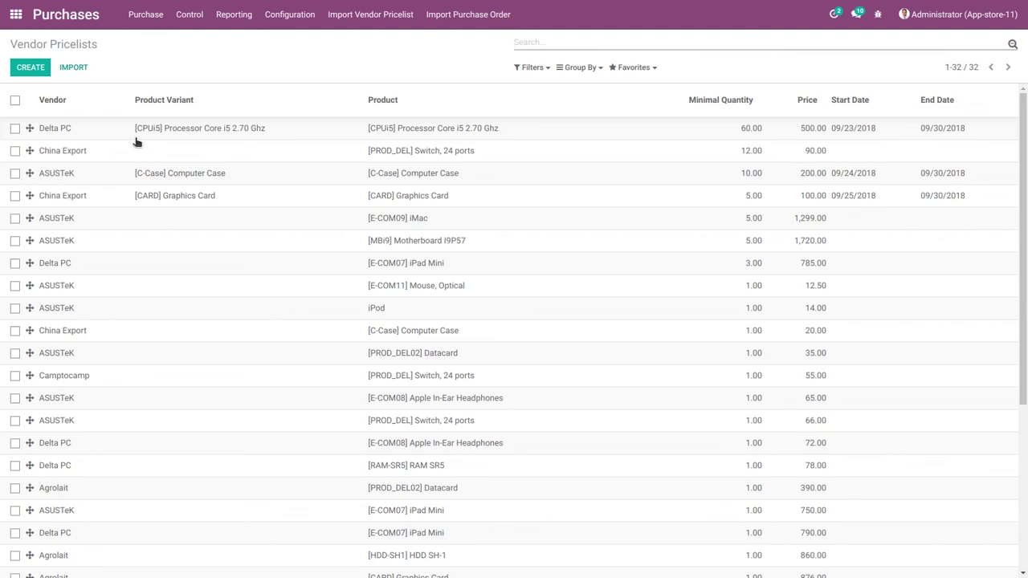
click(172, 130)
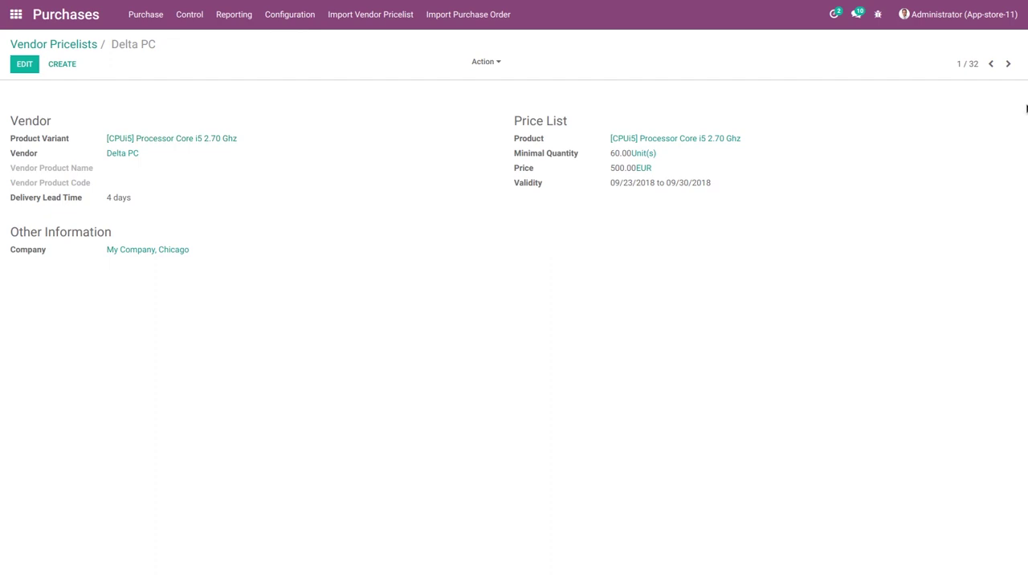
click(1007, 63)
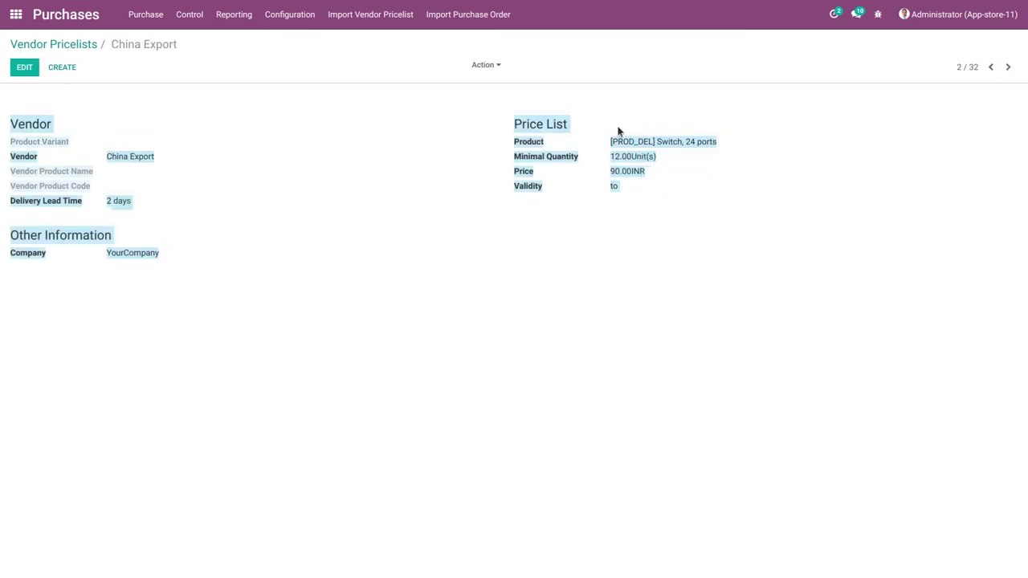
click(301, 200)
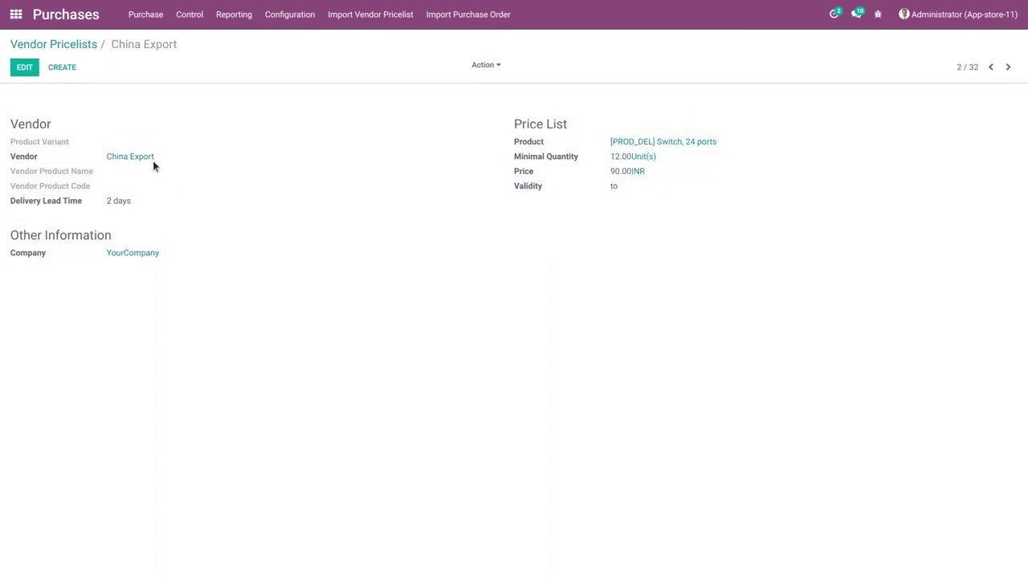
click(1006, 70)
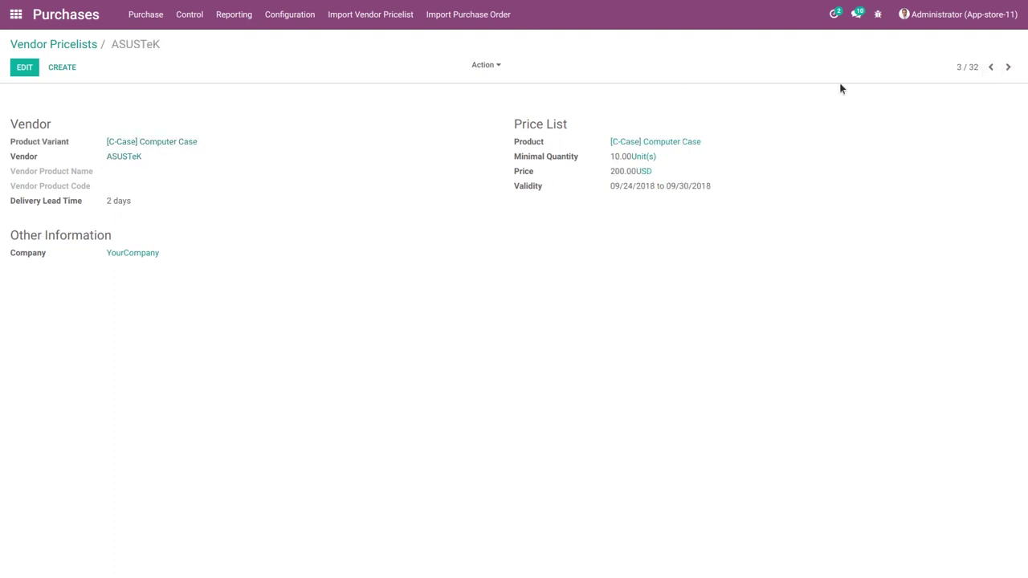
click(84, 46)
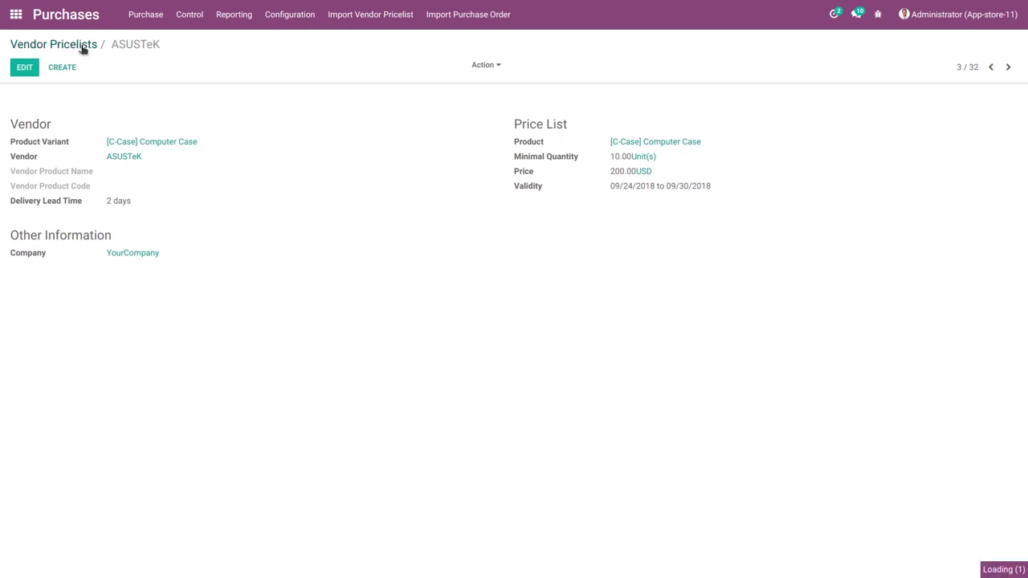